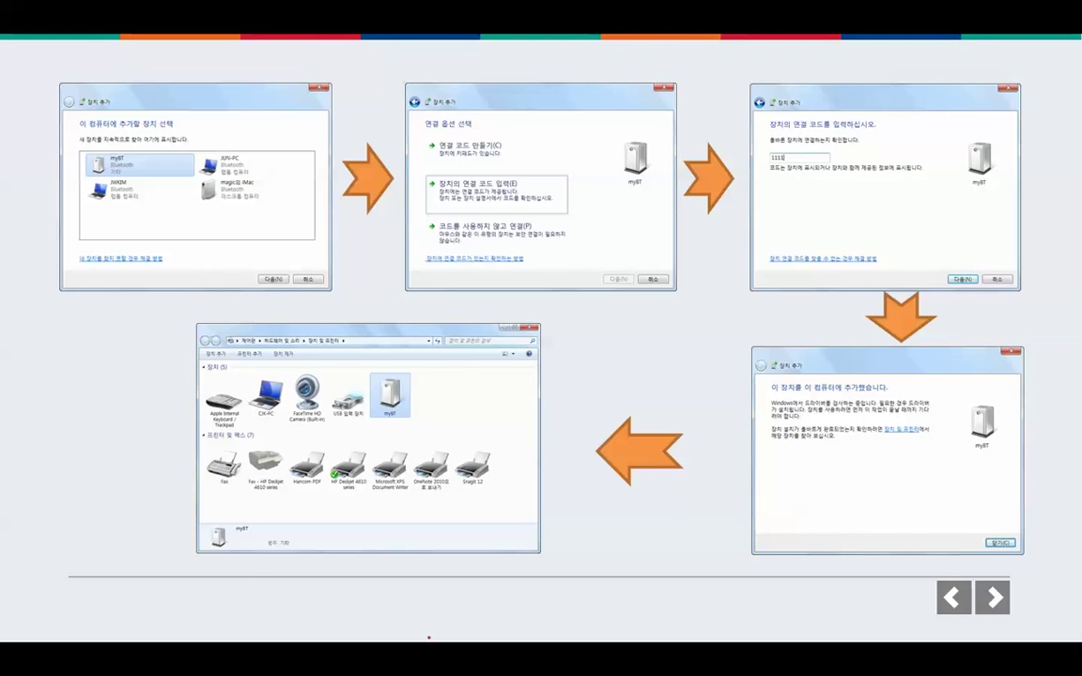
Switch to the Devices and Printers window and inspect the Arduino Uno entry under the unspecified devices.
key(super+Tab)
key(super+Tab)
key(super+Tab)
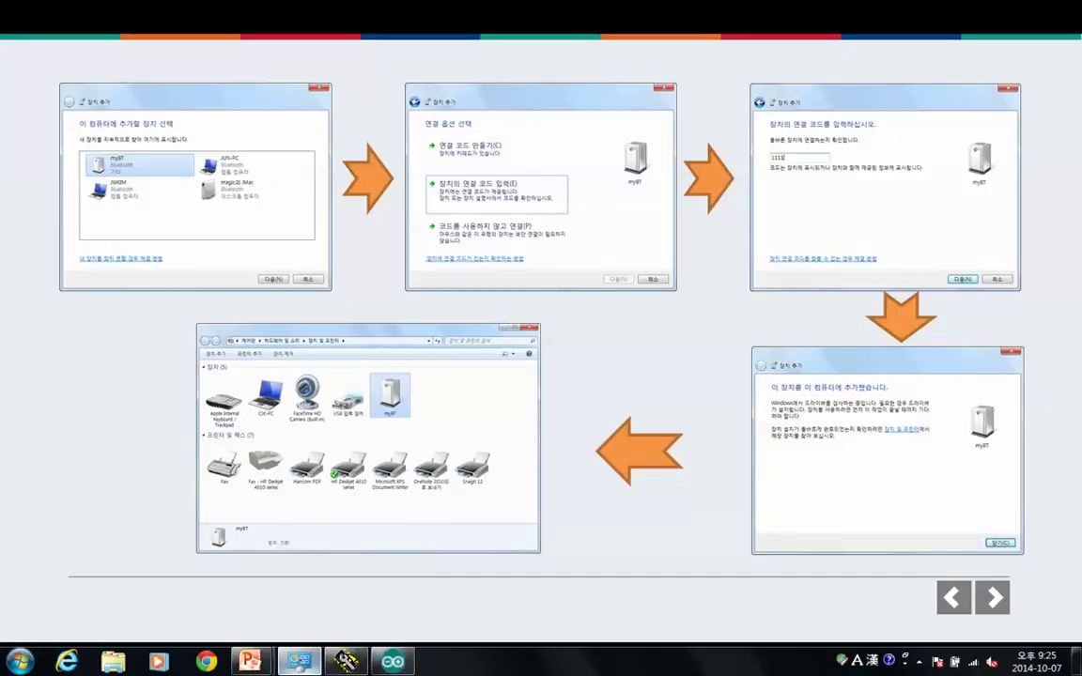
key(super+Tab)
key(super+Tab)
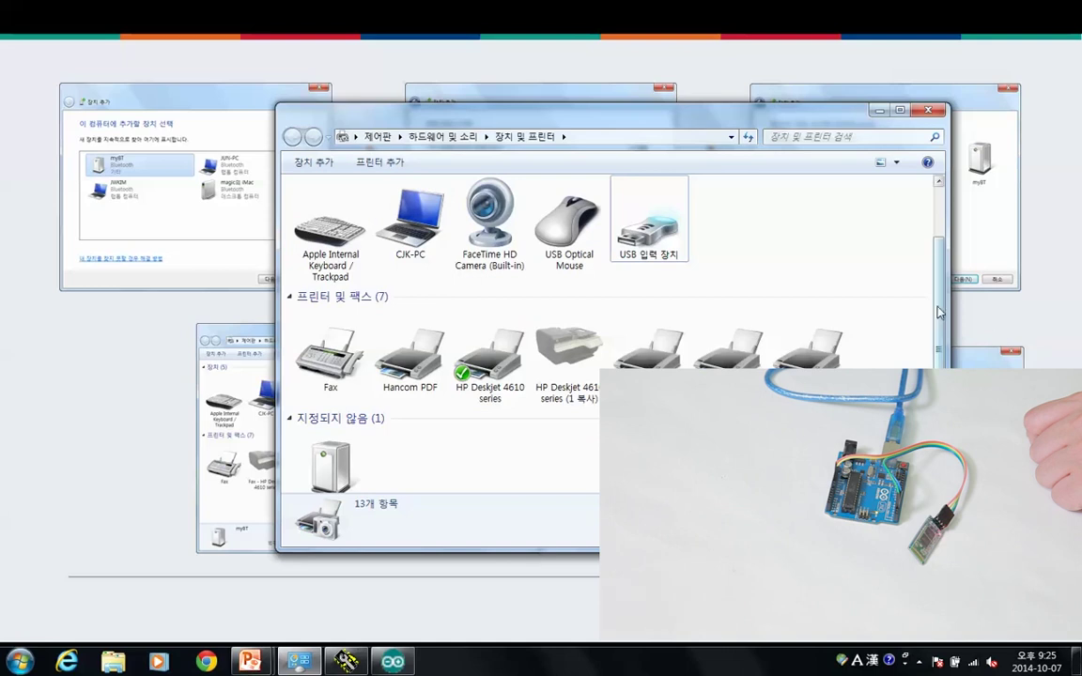
scroll(363, 471, down, 1)
click(346, 453)
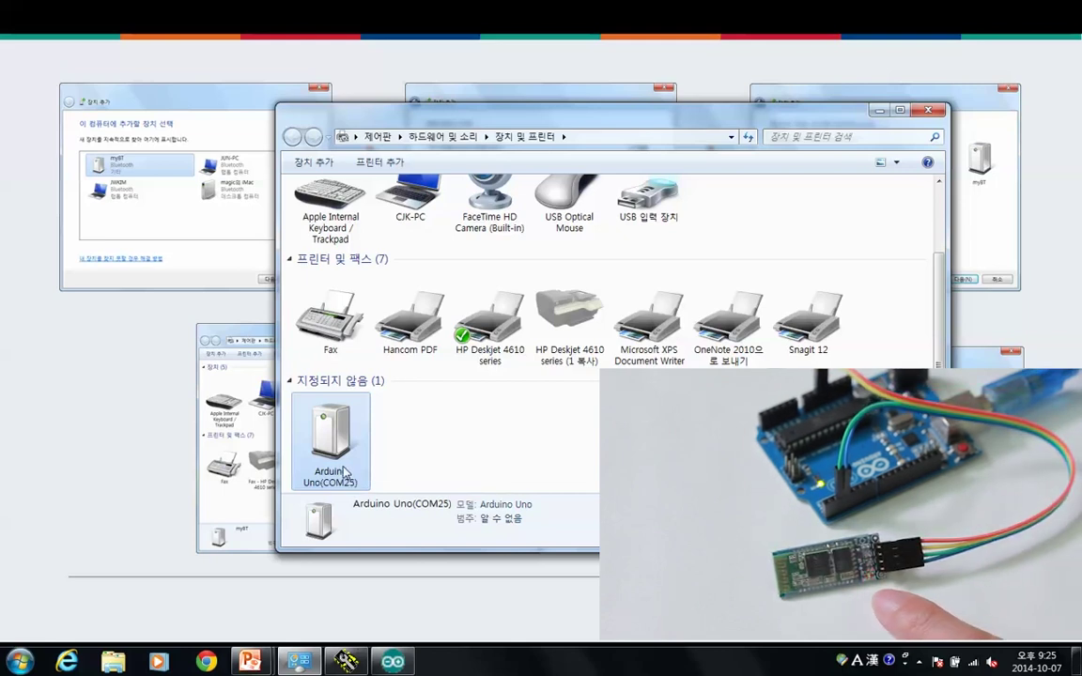
scroll(344, 451, up, 2)
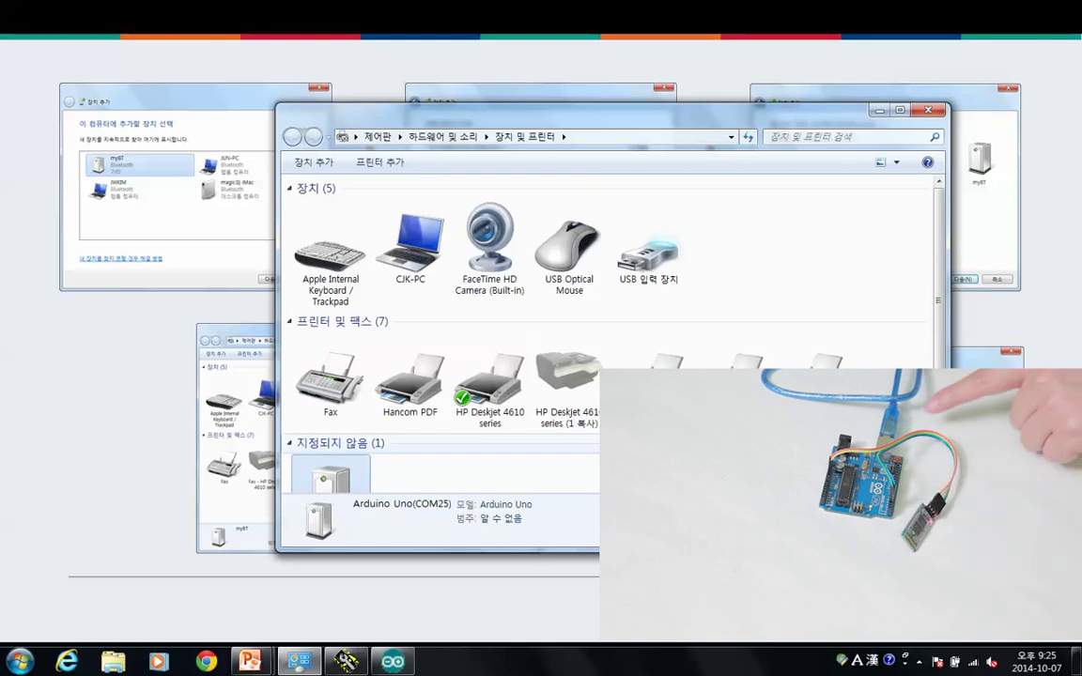
scroll(589, 454, down, 1)
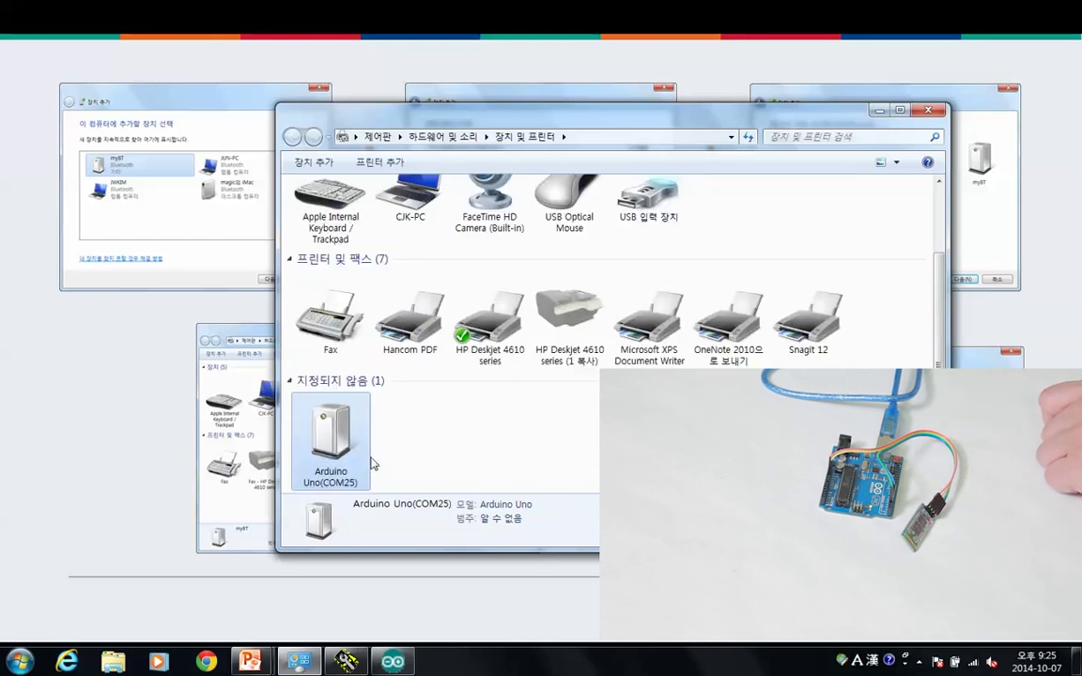
Switch to the Arduino IDE, check the BTSerialExample sketch and its serial port, and open the serial monitor beside the devices window.
click(392, 662)
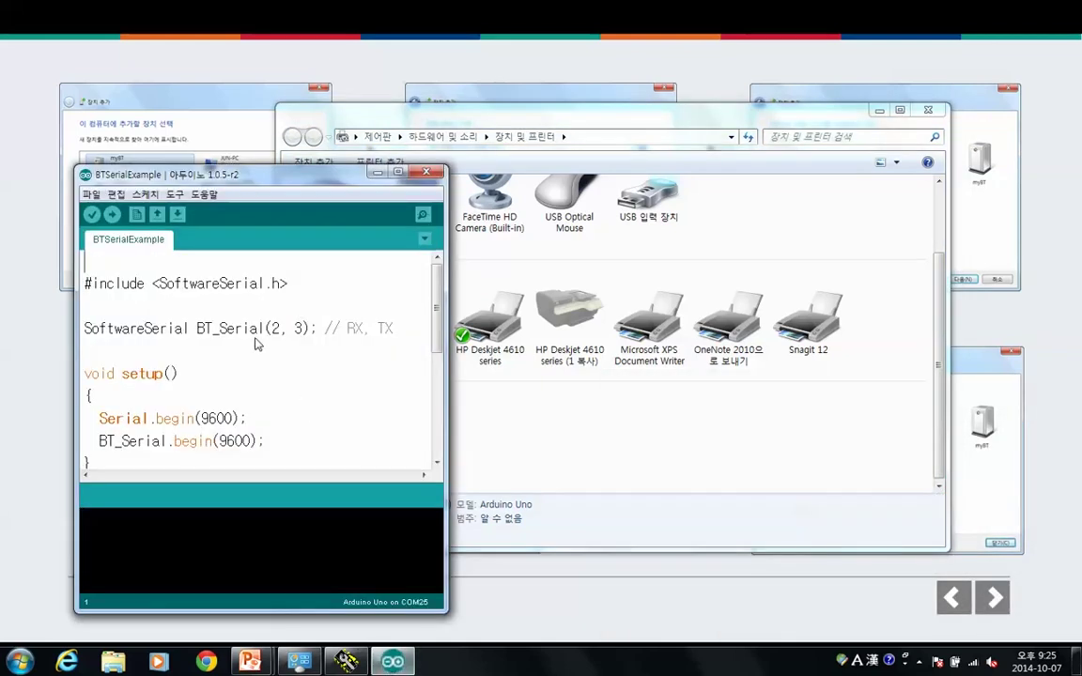
scroll(348, 319, down, 3)
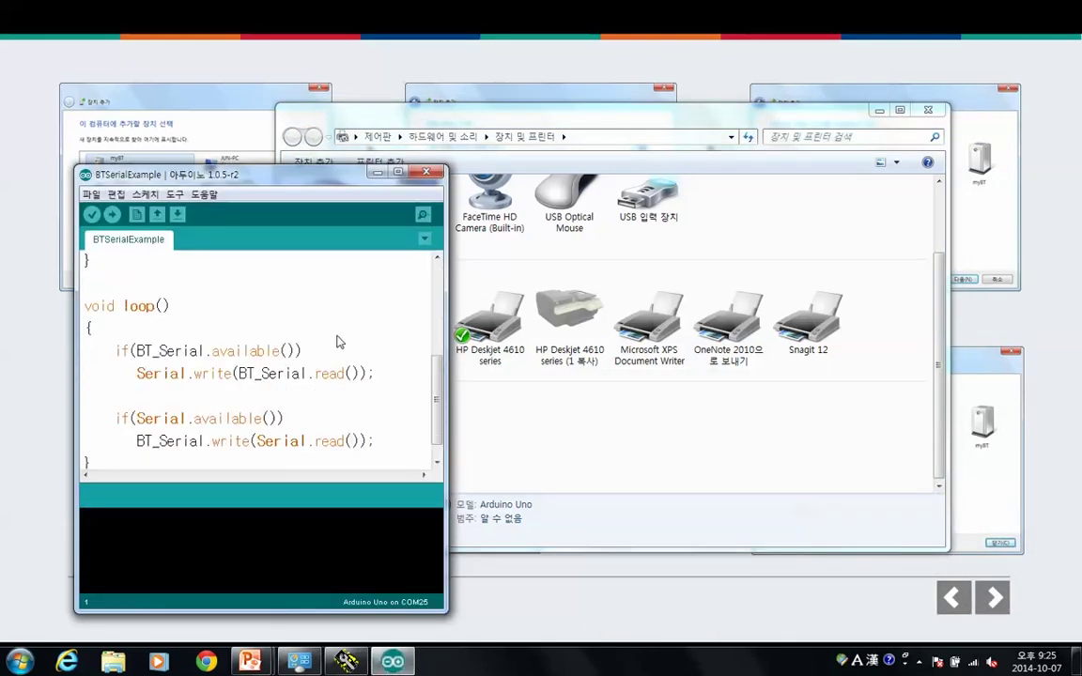
scroll(335, 349, up, 4)
scroll(336, 348, up, 1)
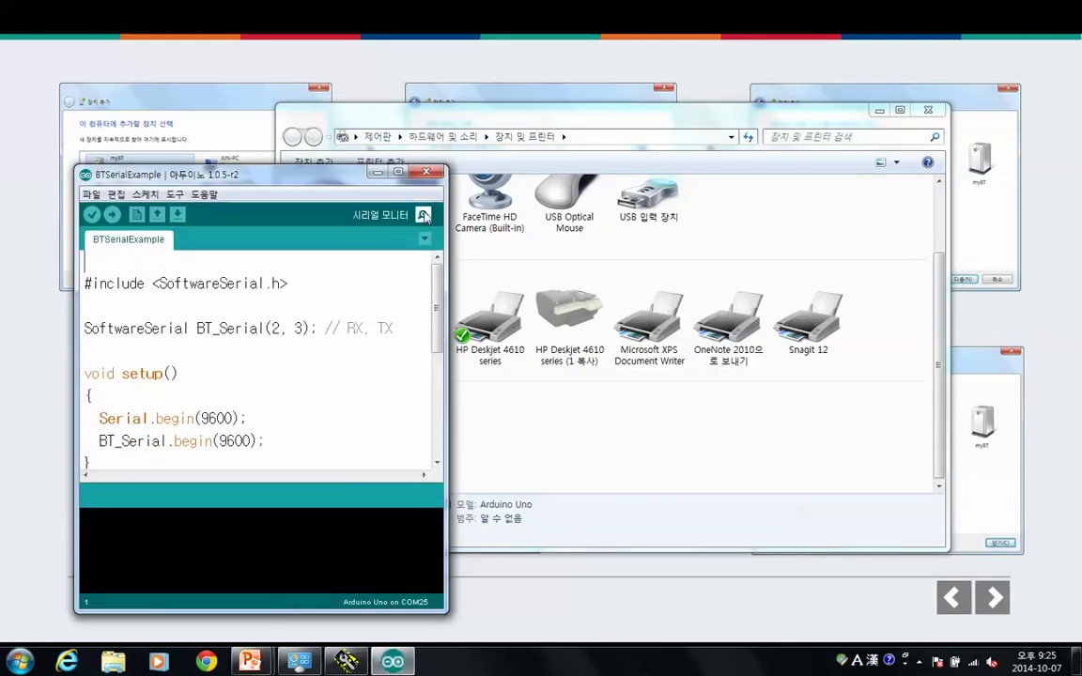
click(176, 194)
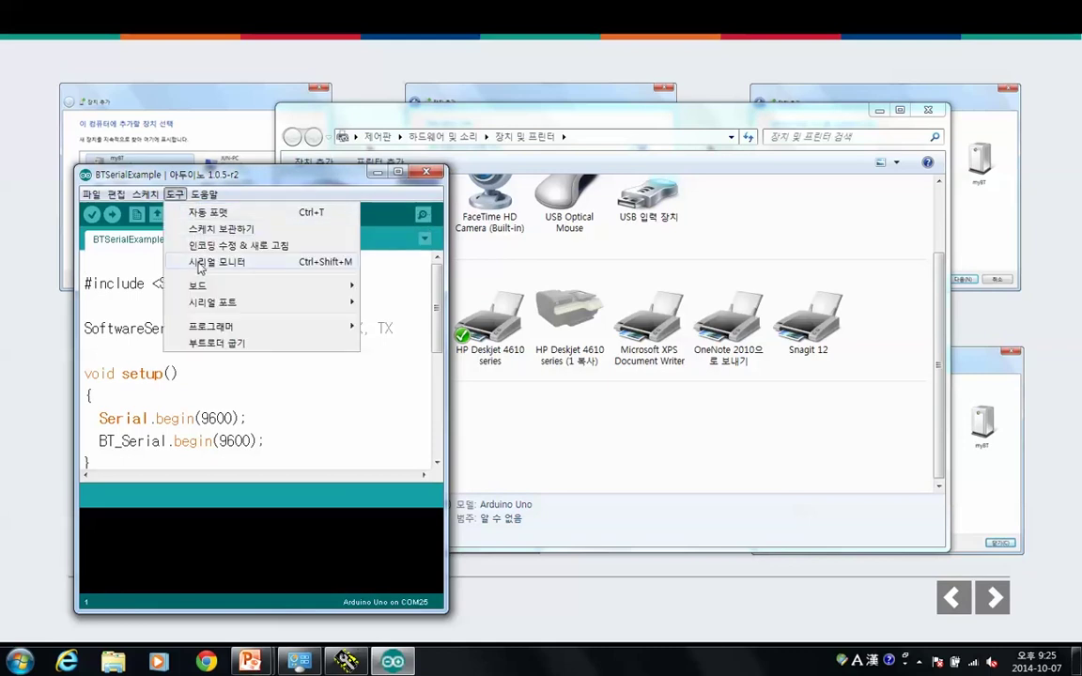
mouse_move(212, 310)
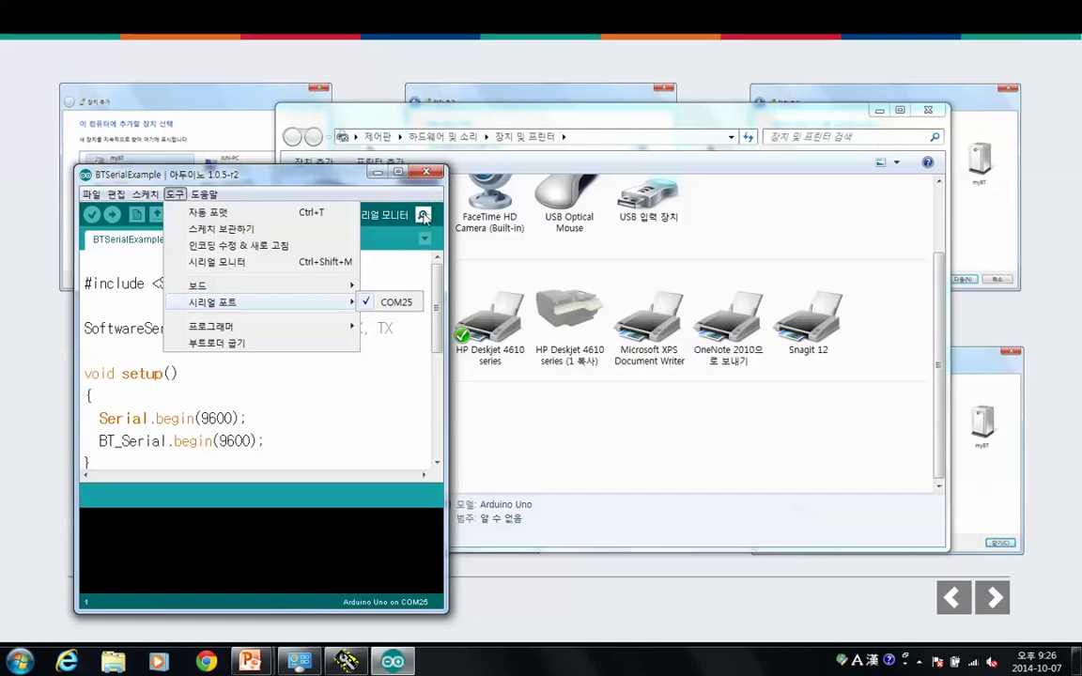
click(423, 217)
click(422, 217)
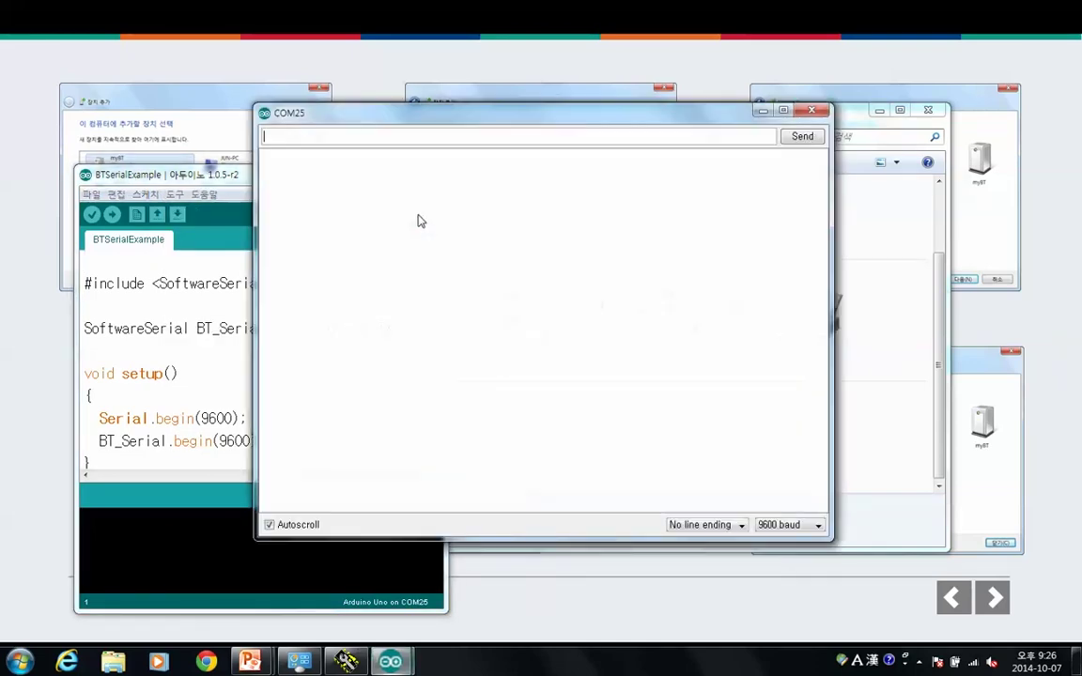
drag(424, 121, 191, 84)
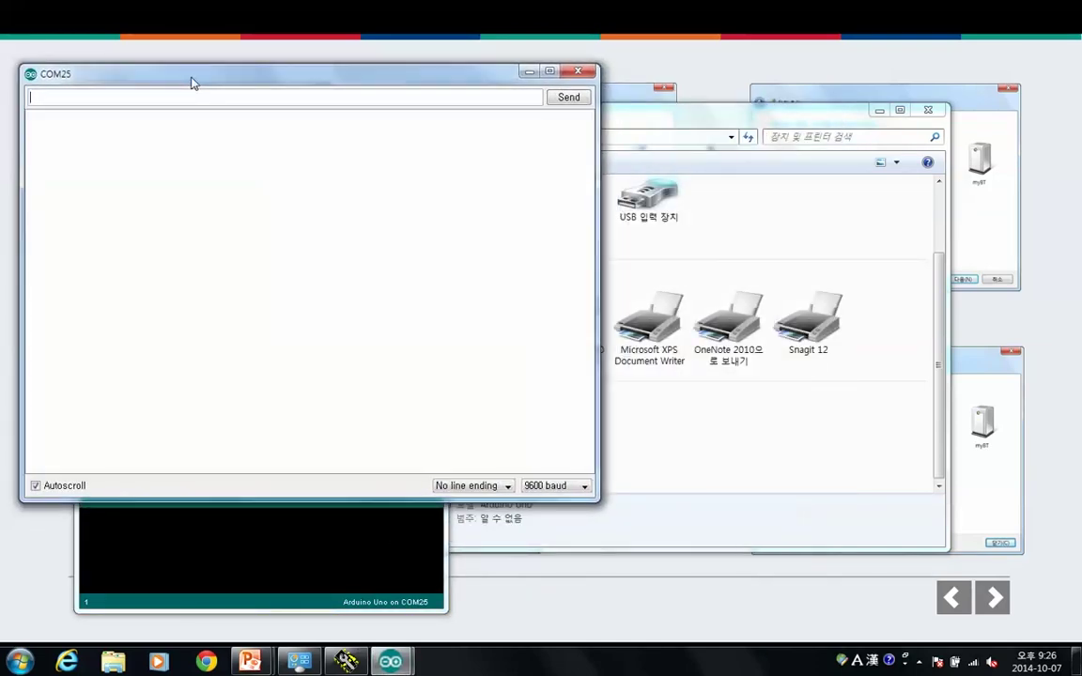
click(65, 94)
Return to Devices and Printers, start adding a Bluetooth device, and choose myBT as the device to add.
click(730, 119)
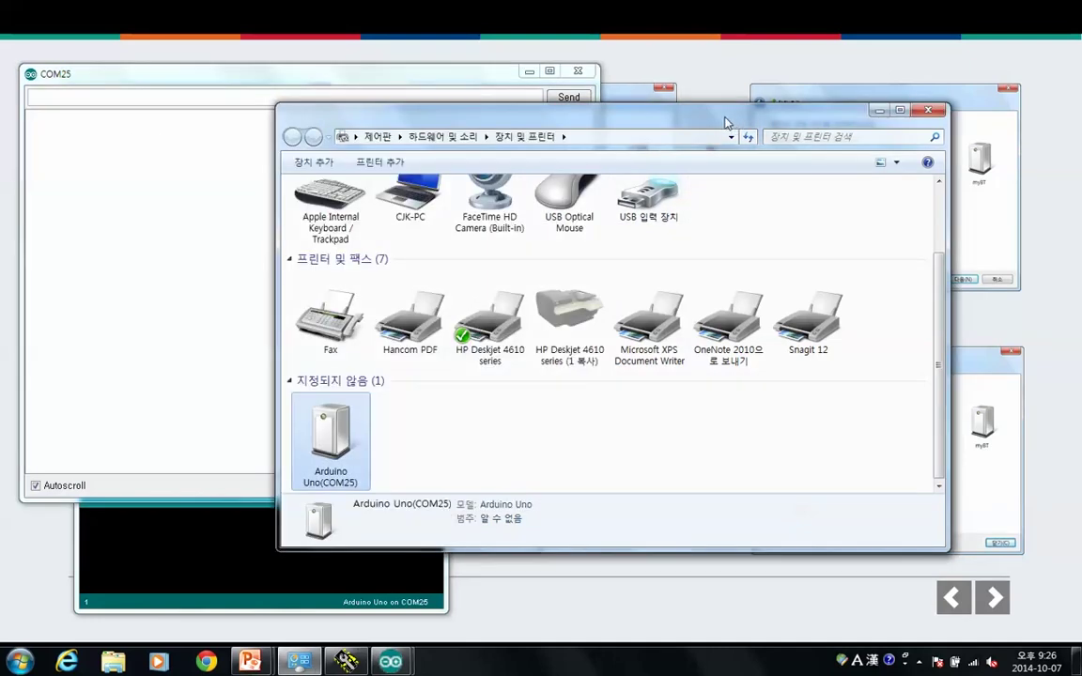
scroll(595, 393, up, 1)
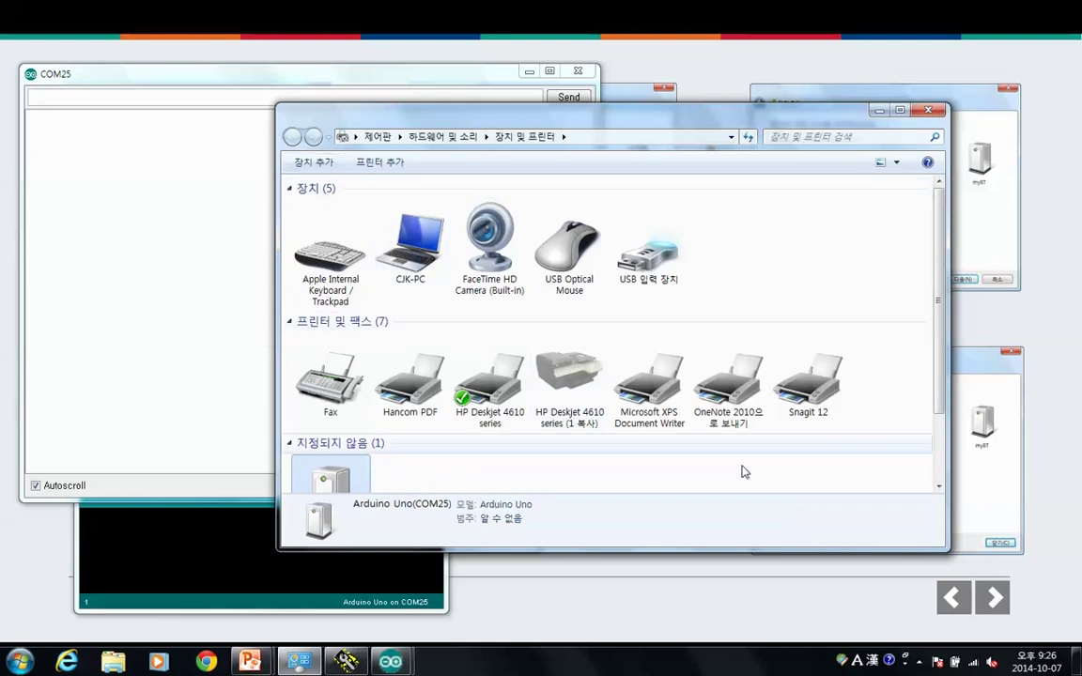
click(903, 658)
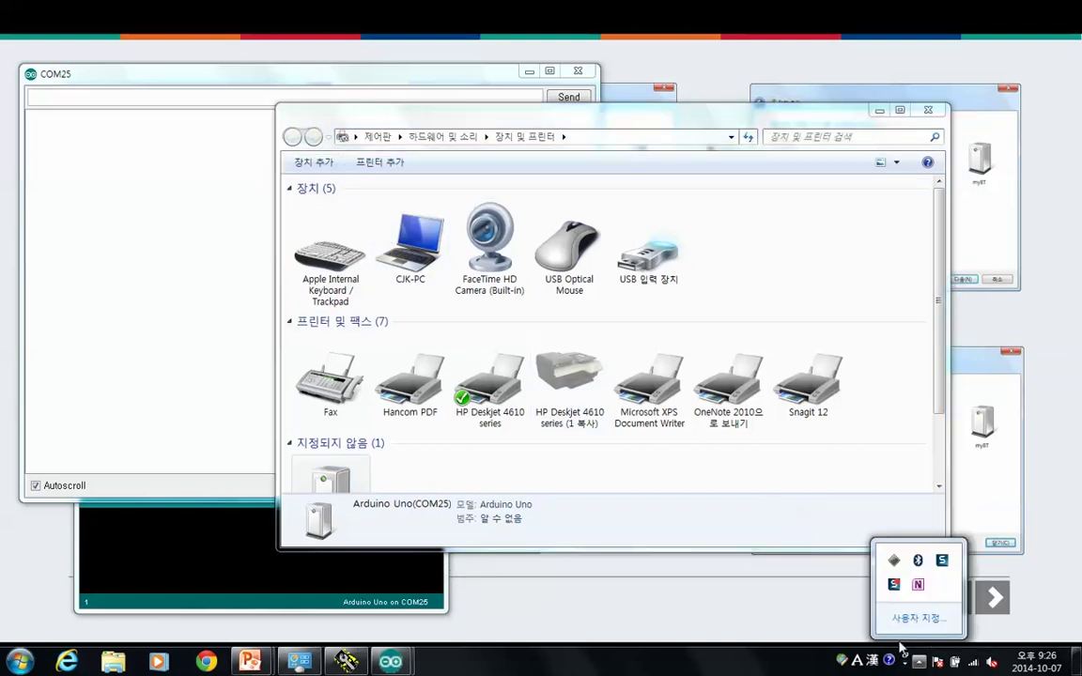
right_click(917, 559)
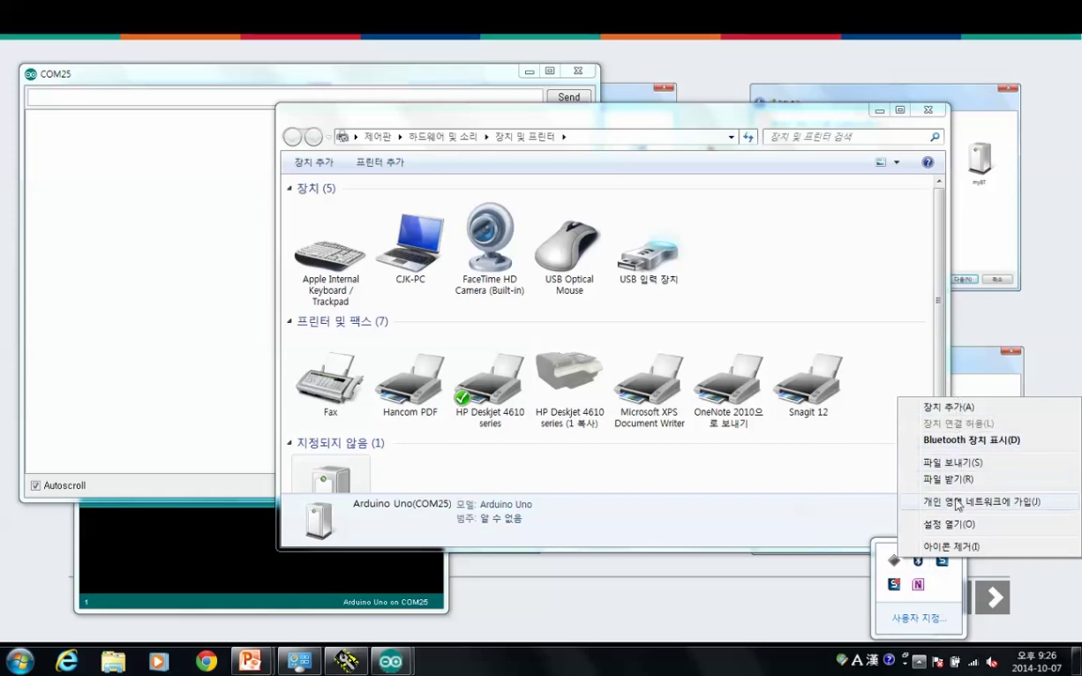
click(950, 413)
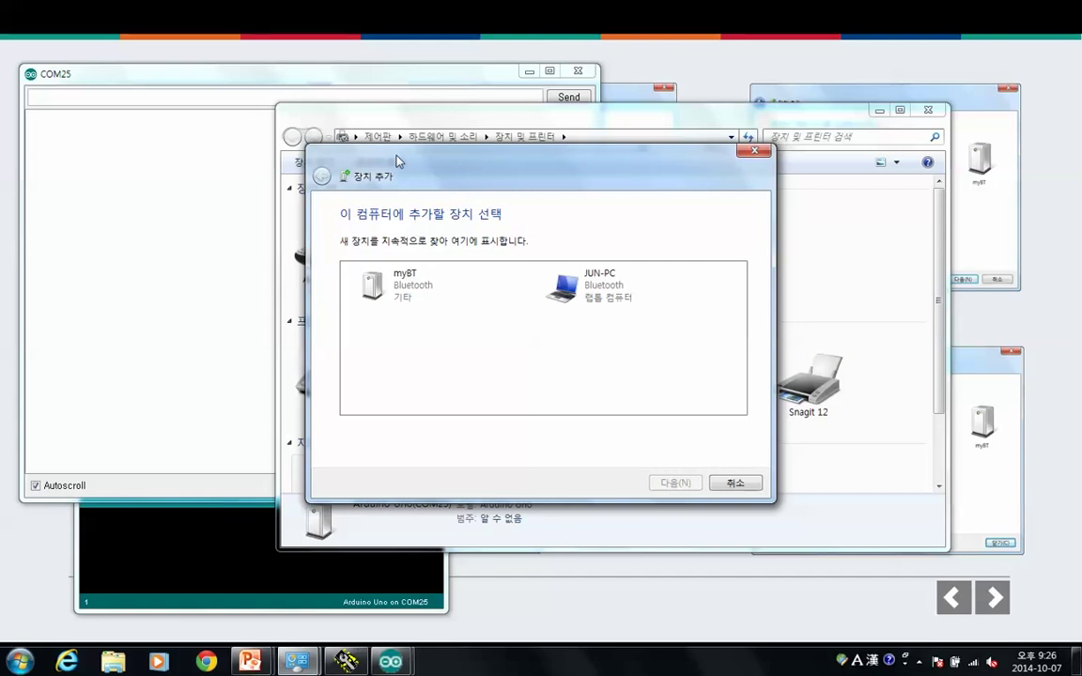
click(391, 287)
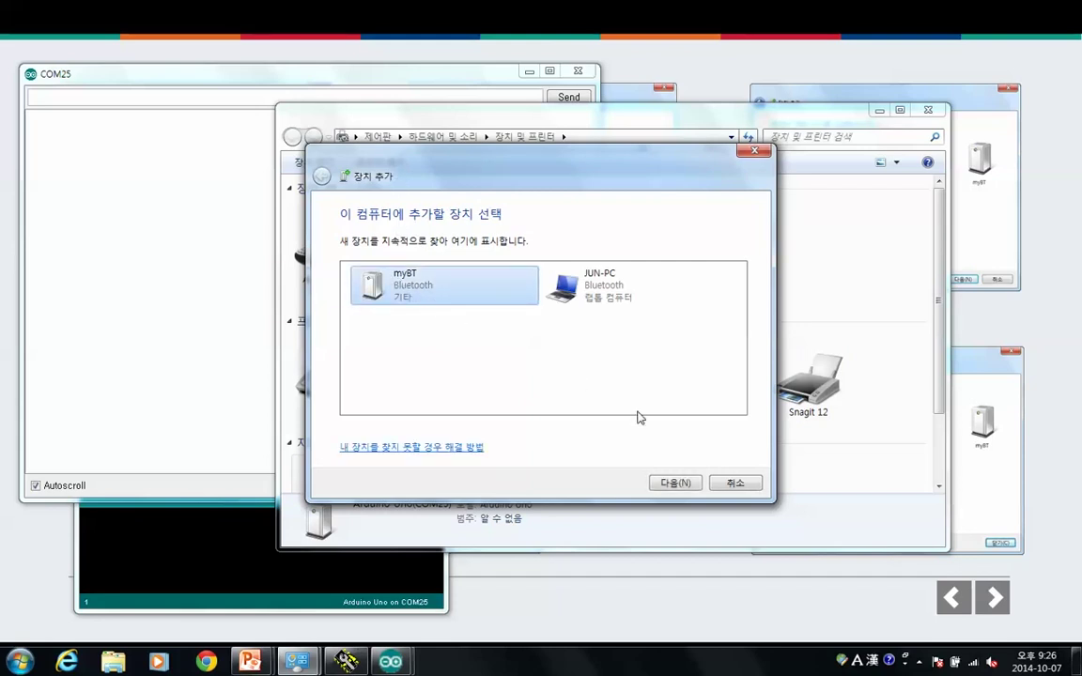
click(681, 486)
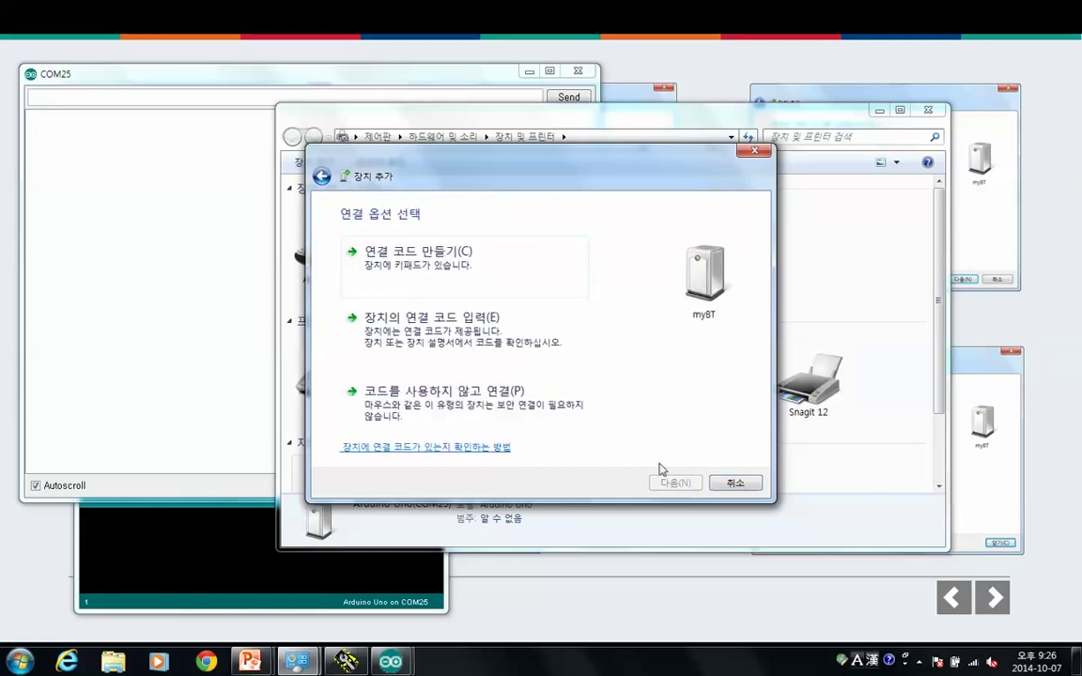
Pair myBT by entering the device's pairing code, and close the wizard once the device is added.
click(444, 329)
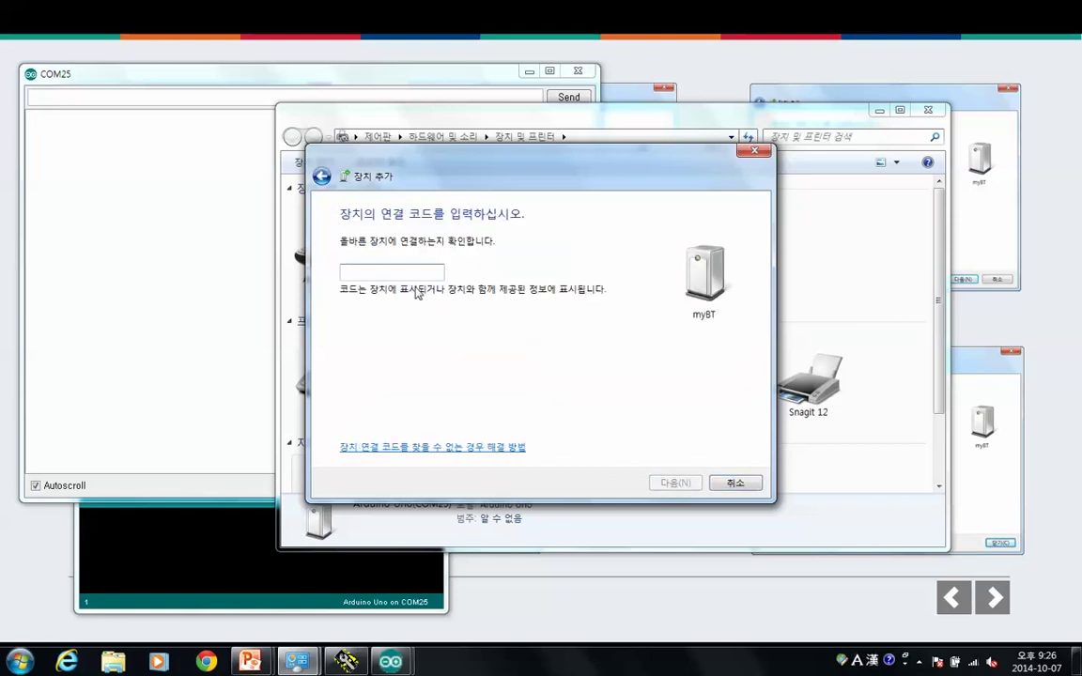
text(1111)
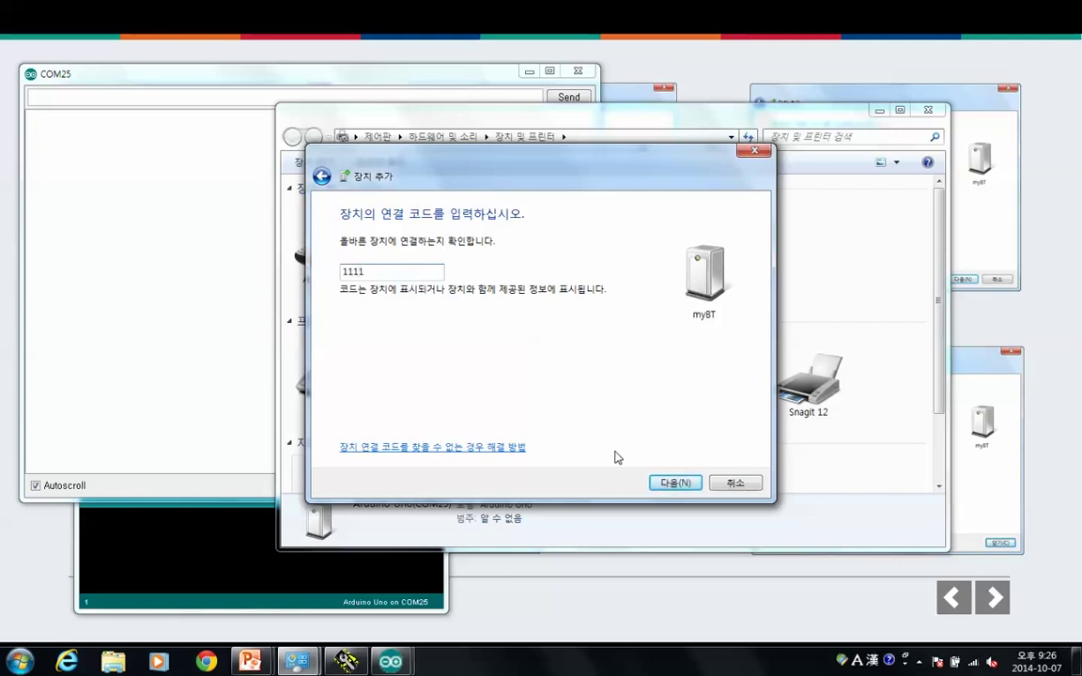
click(658, 484)
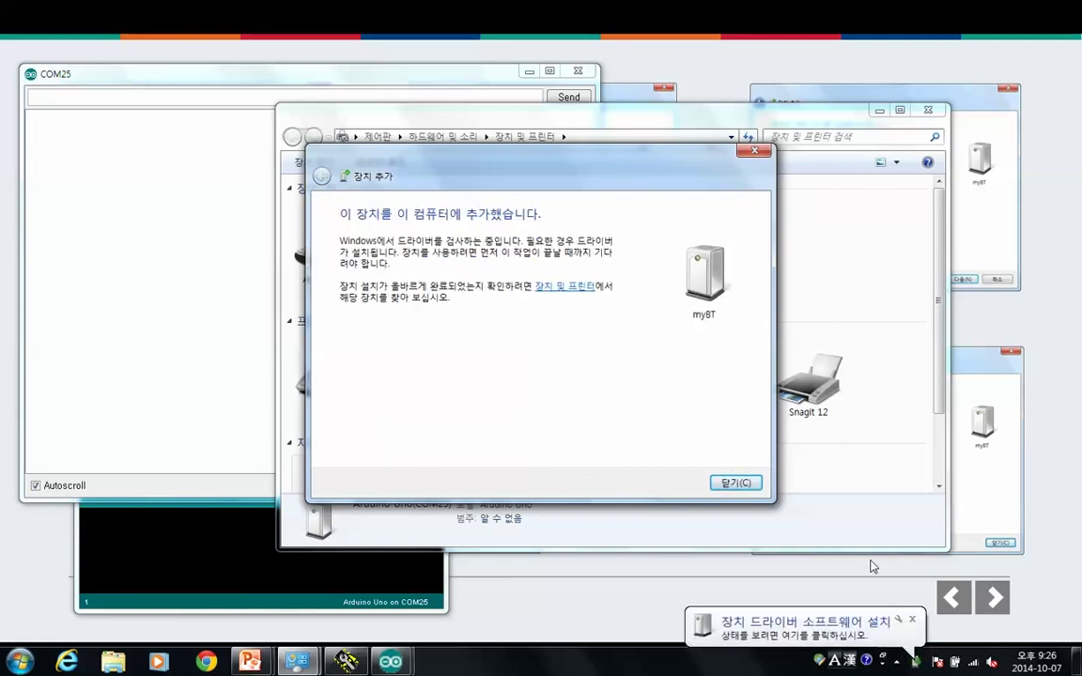
click(734, 483)
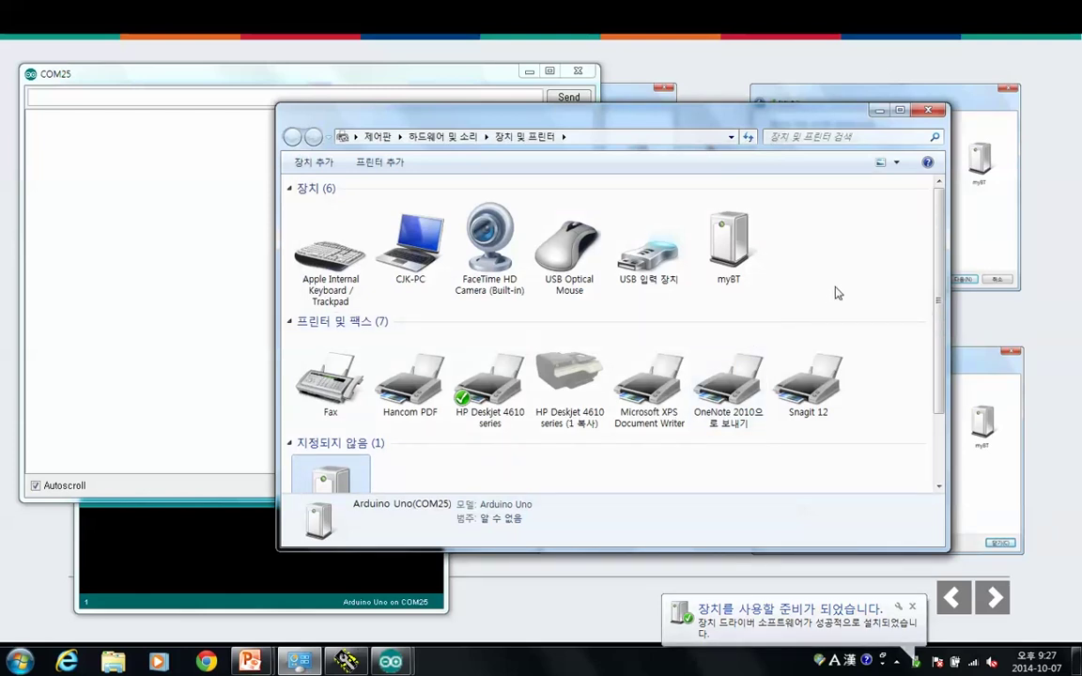
Open the myBT device's properties and check the hardware functions for its Bluetooth serial port, keeping the dialog clear of the serial monitor.
click(723, 261)
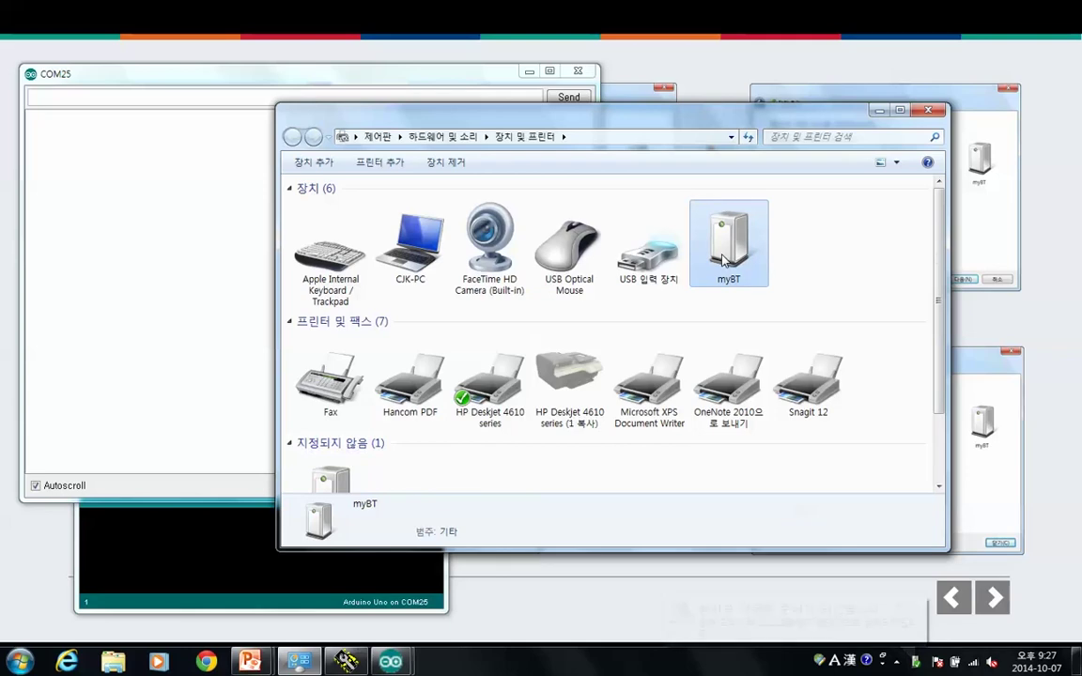
right_click(723, 261)
click(762, 327)
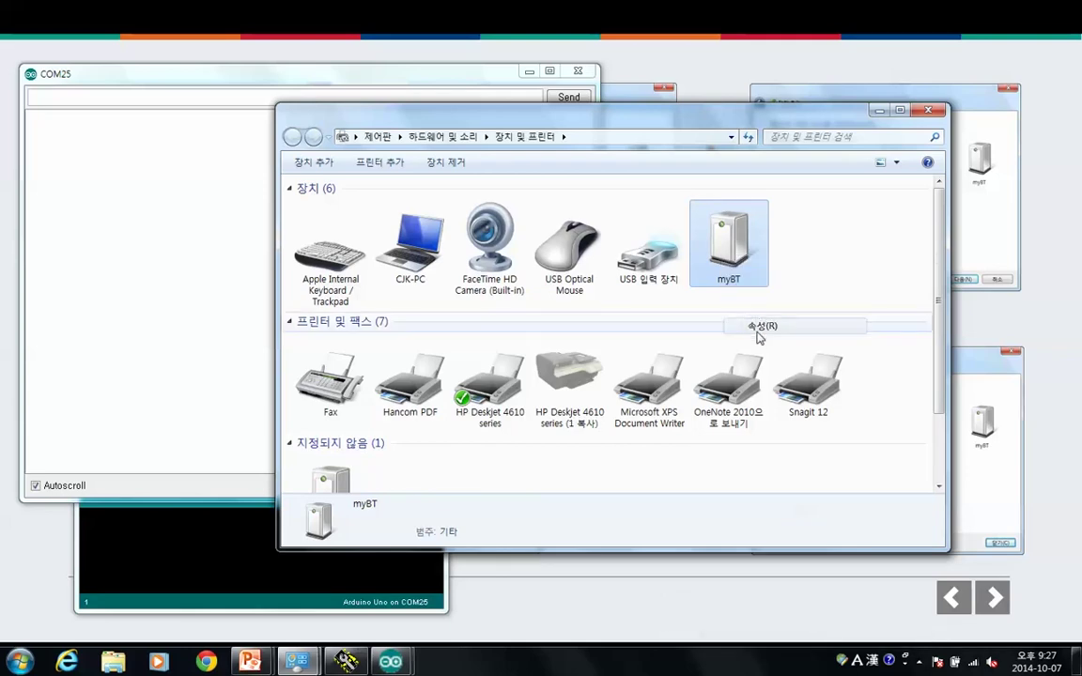
drag(780, 257, 178, 129)
click(199, 159)
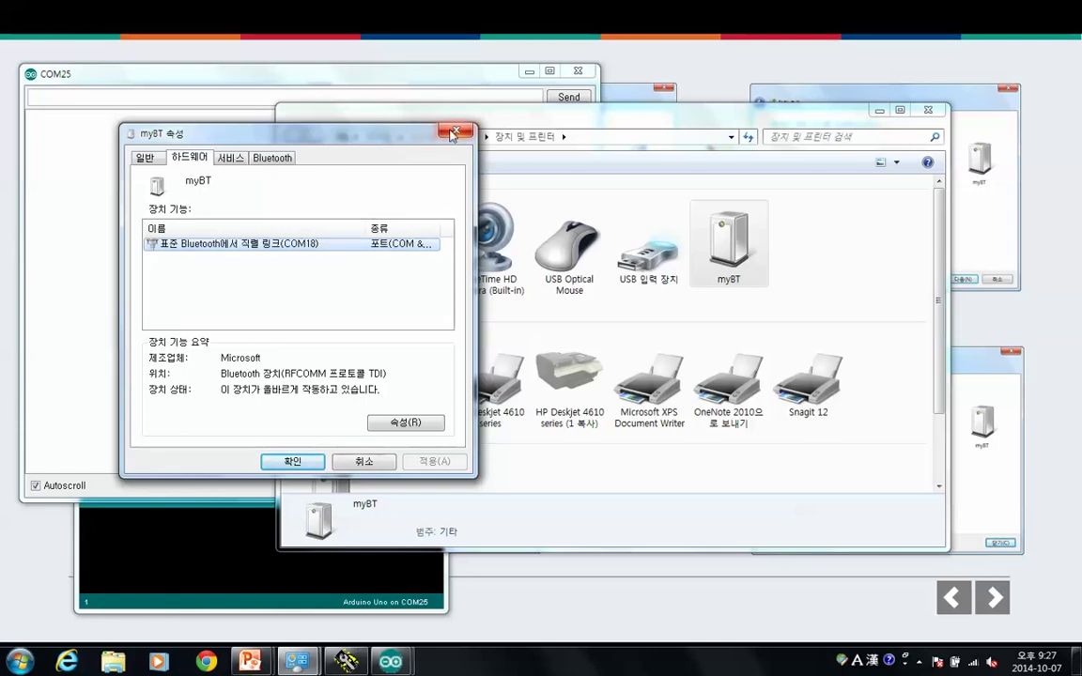
drag(382, 132, 723, 214)
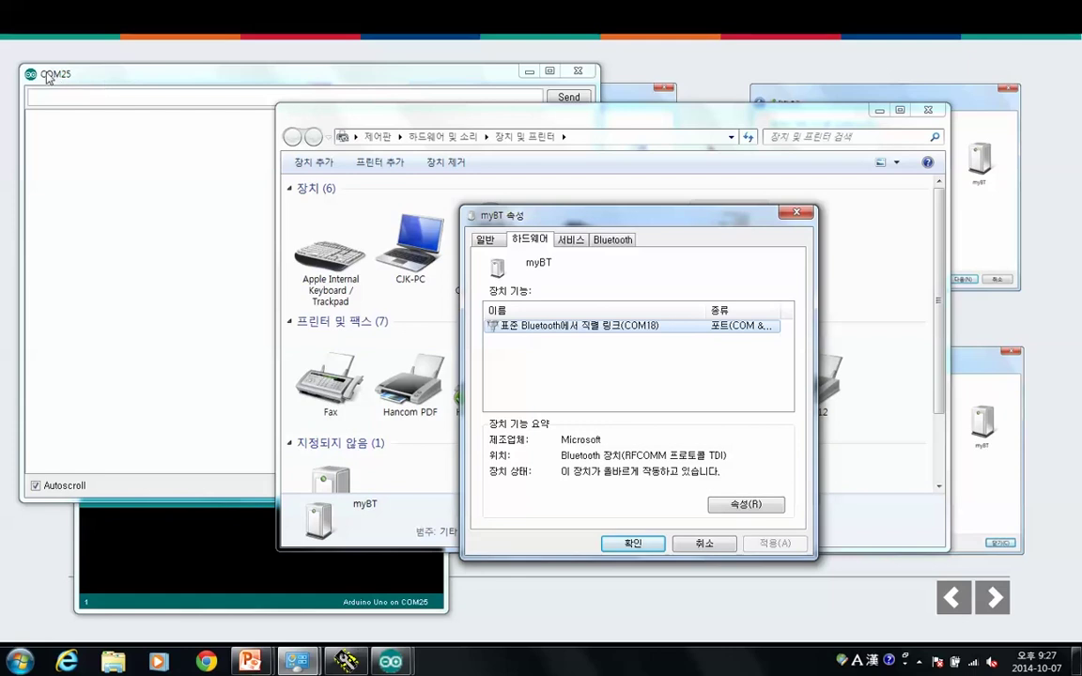
Switch to the Hercules SETUP utility, set the serial port name to COM18, open the port, and reposition the window beside the serial monitor.
click(345, 662)
drag(731, 217, 486, 148)
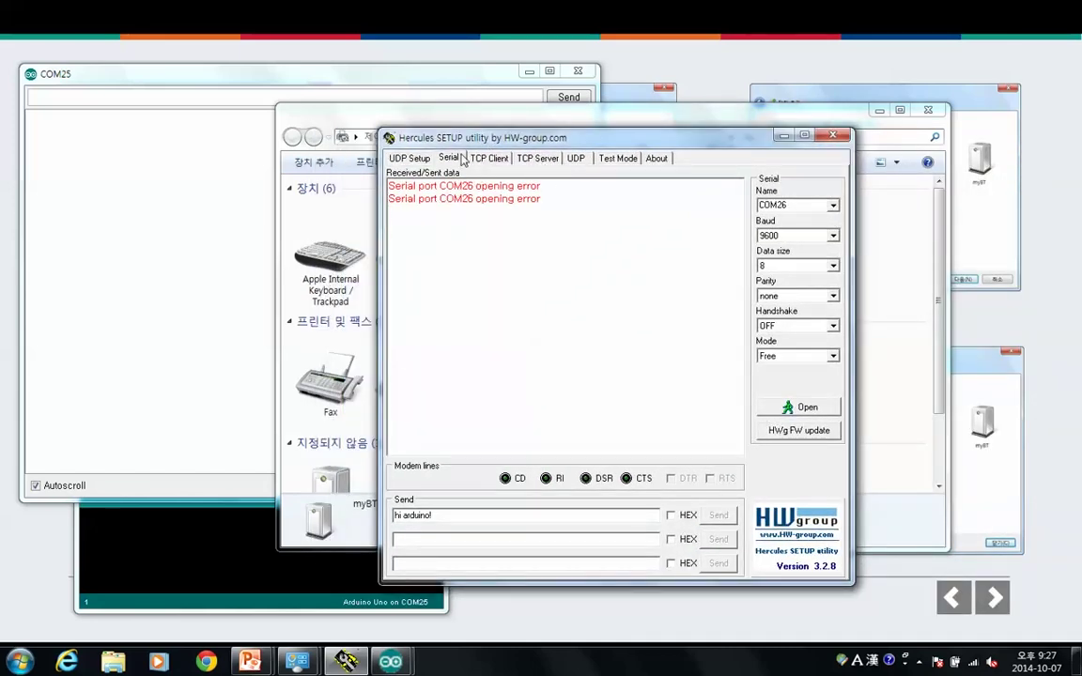
click(832, 205)
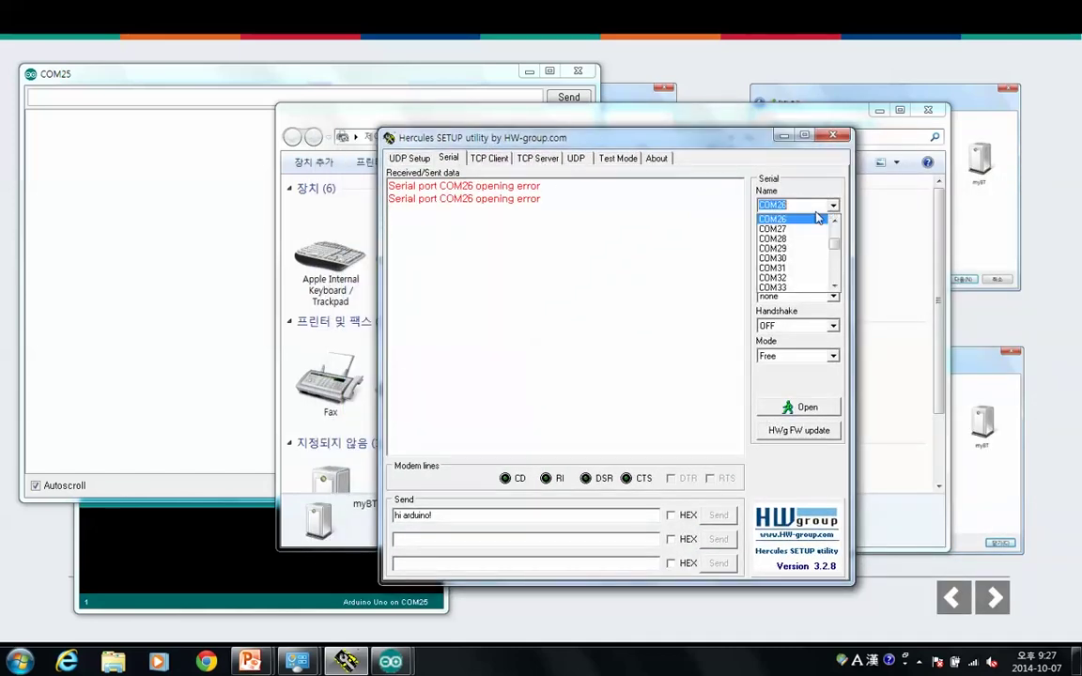
scroll(827, 254, down, 1)
drag(839, 246, 838, 234)
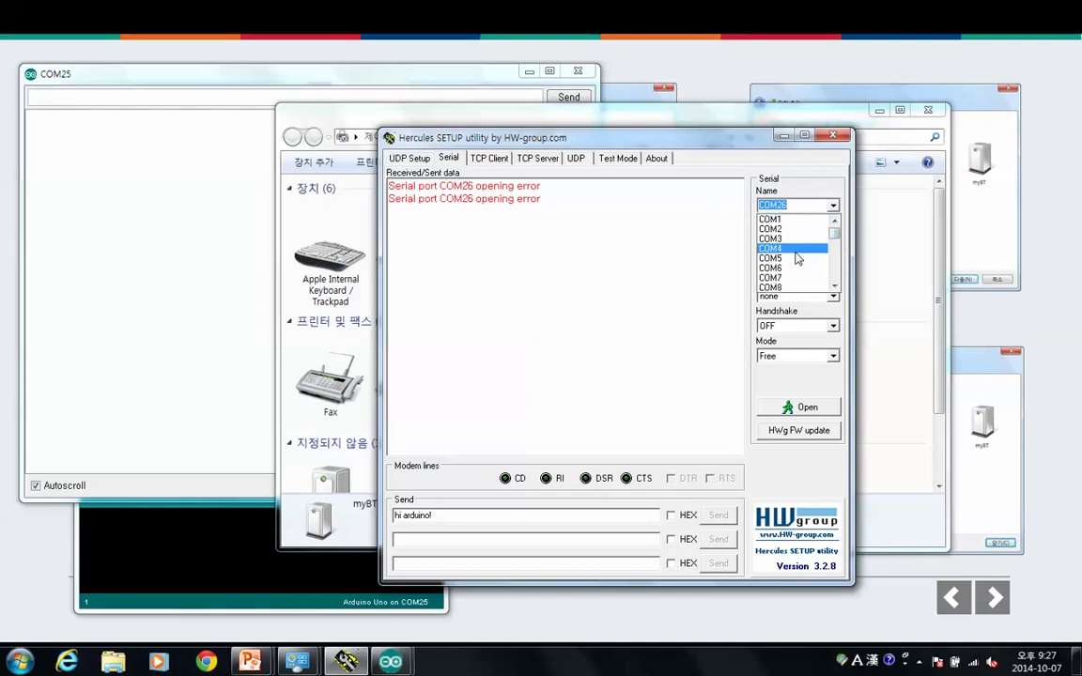
scroll(834, 287, down, 2)
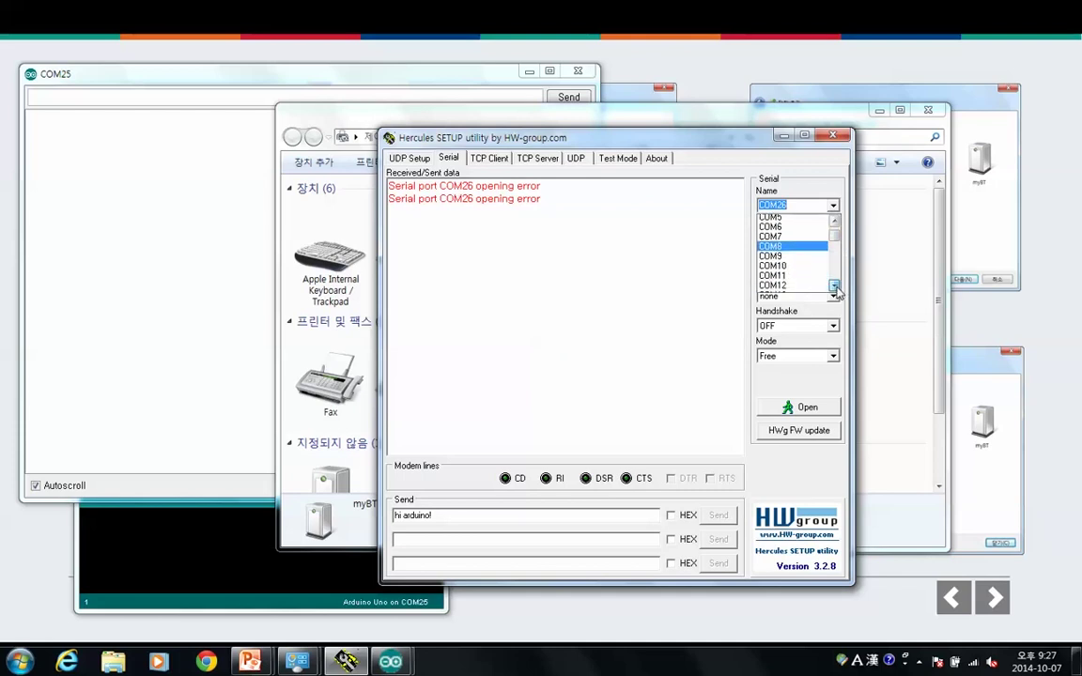
click(832, 286)
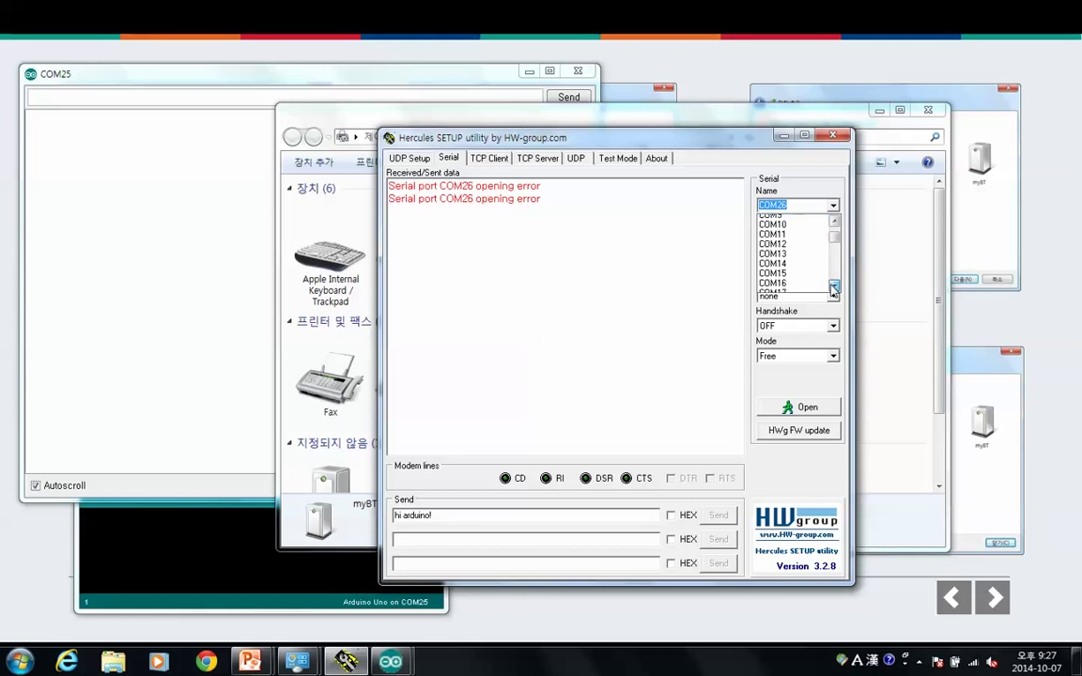
click(789, 287)
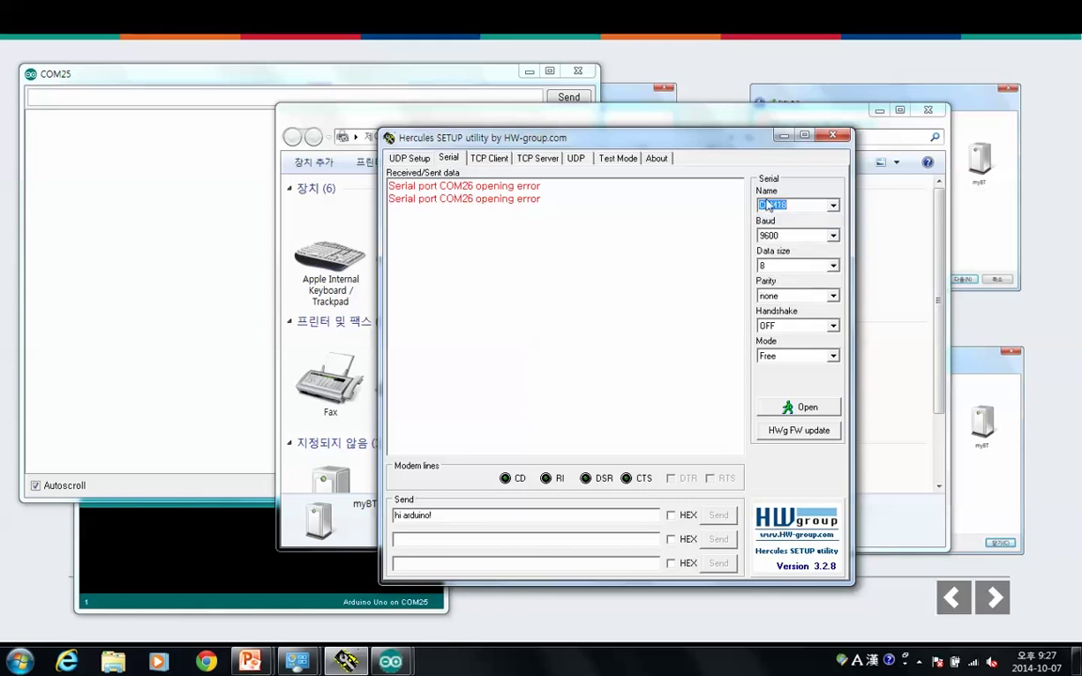
click(788, 407)
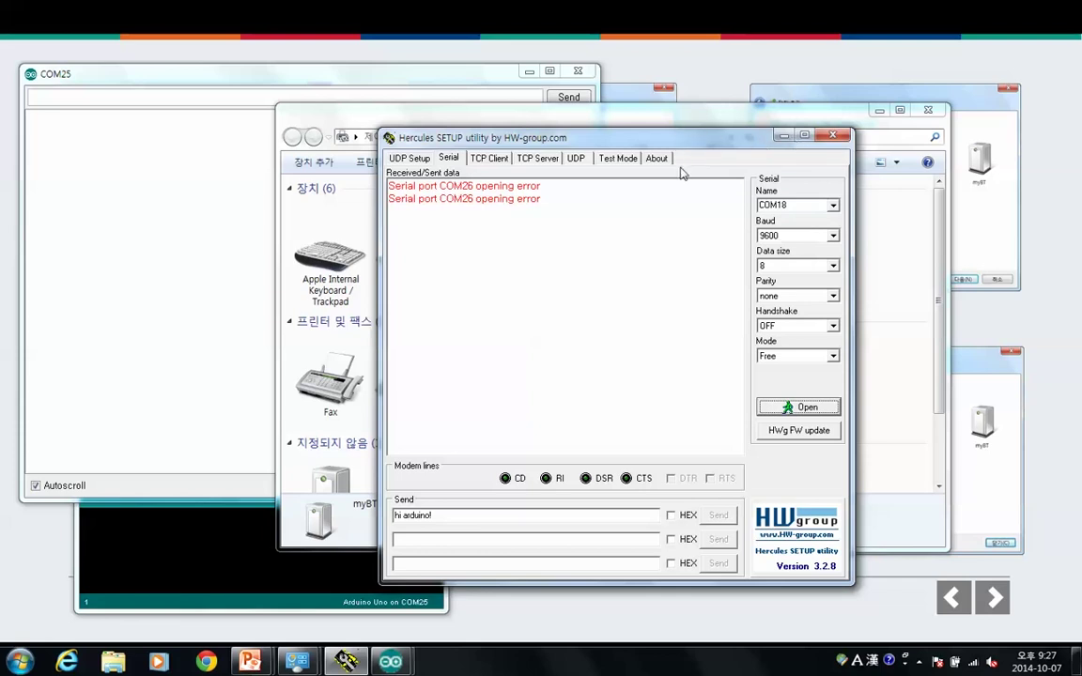
drag(680, 148, 763, 233)
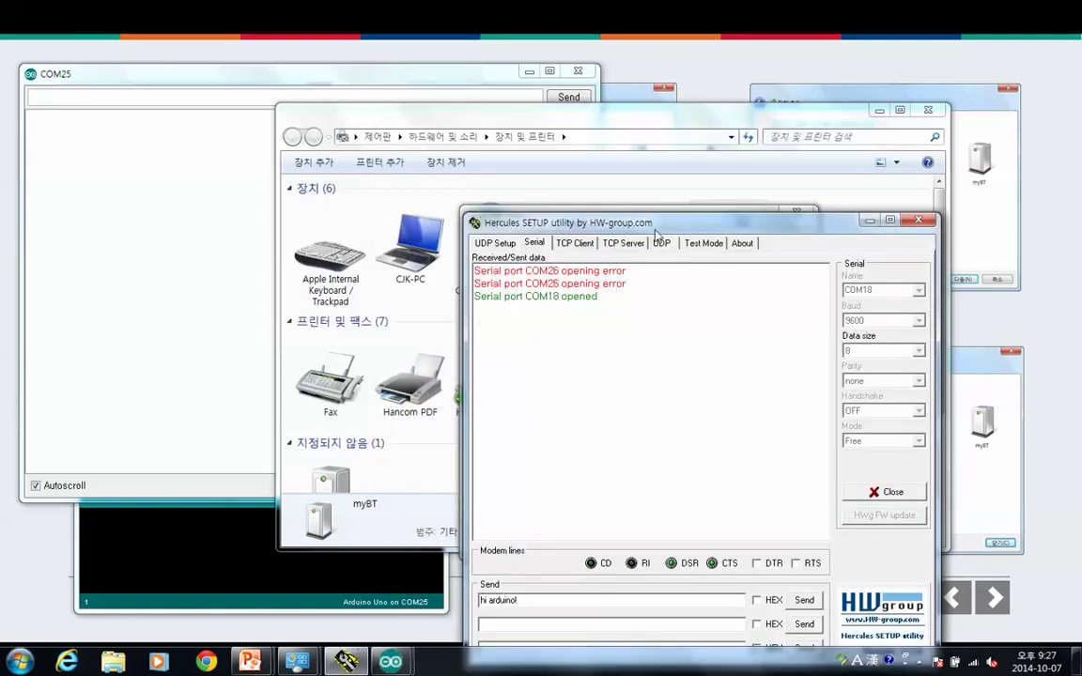
Move the Hercules window up and shrink the COM25 serial monitor so both windows are fully visible side by side.
drag(655, 233, 698, 110)
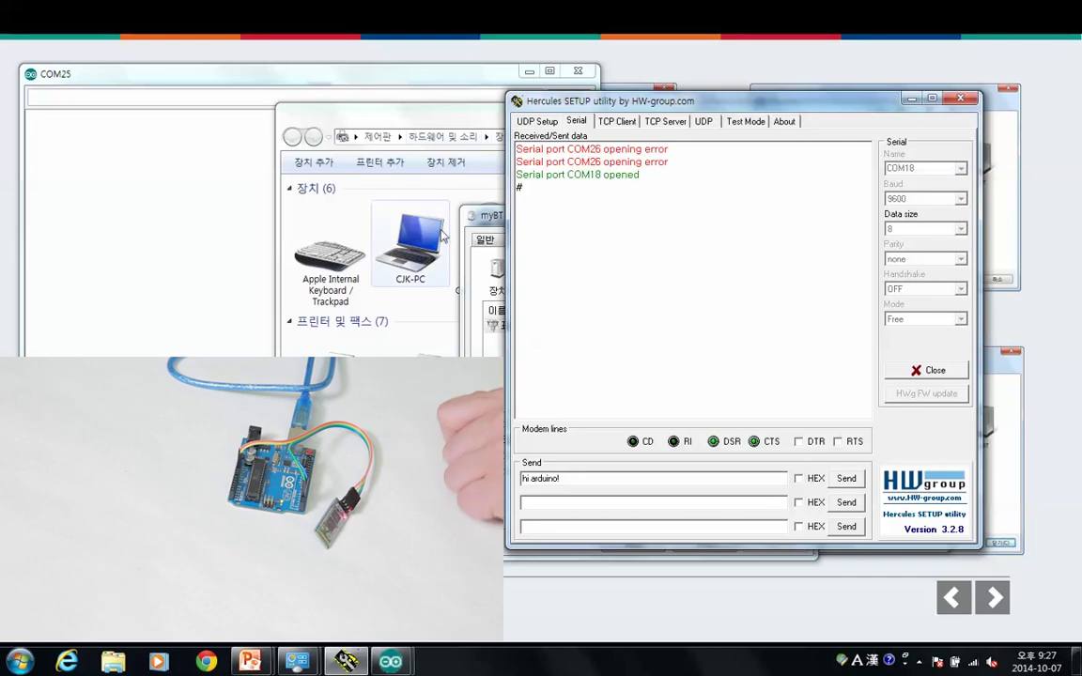
click(140, 118)
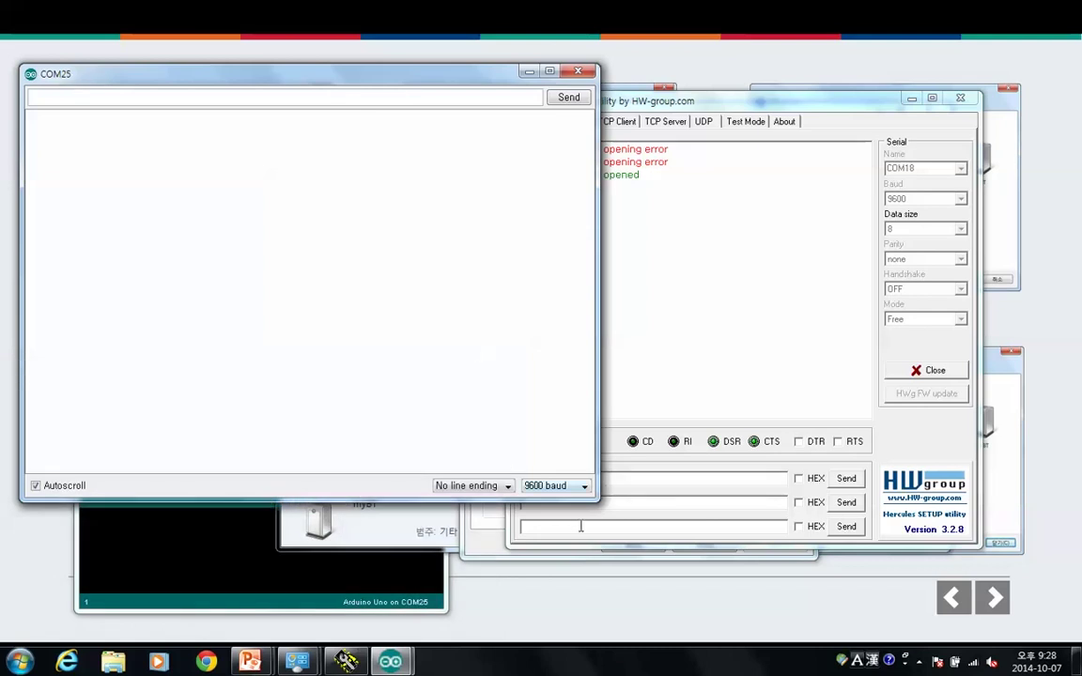
drag(591, 504, 475, 470)
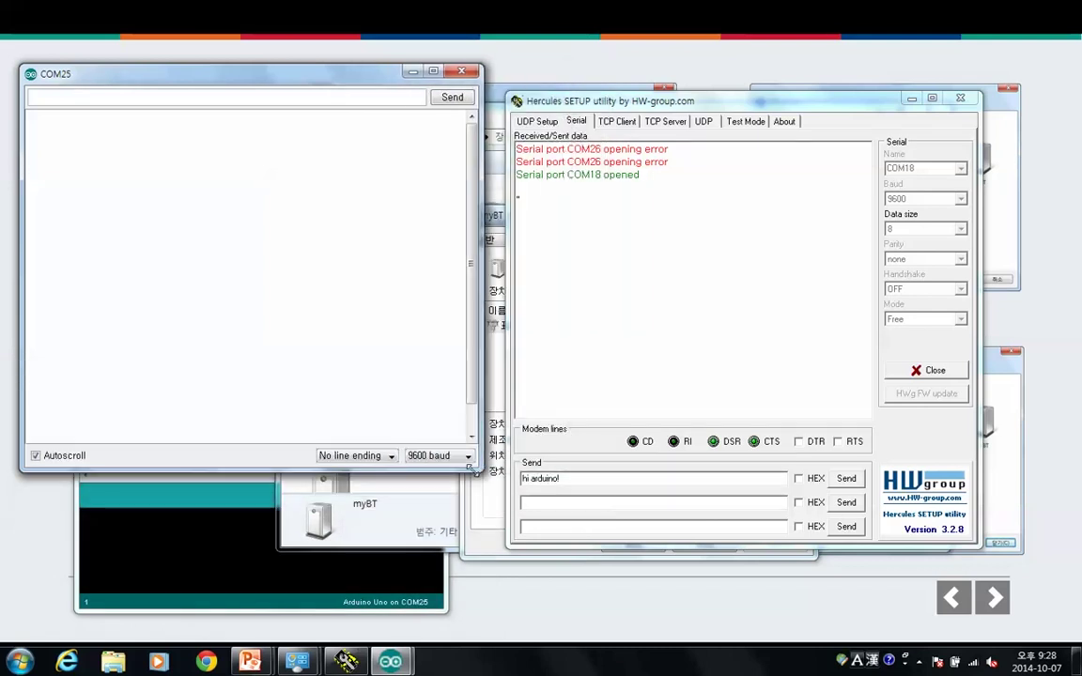
Send the message "hi arduino!" from Hercules over the open COM18 serial connection.
click(650, 287)
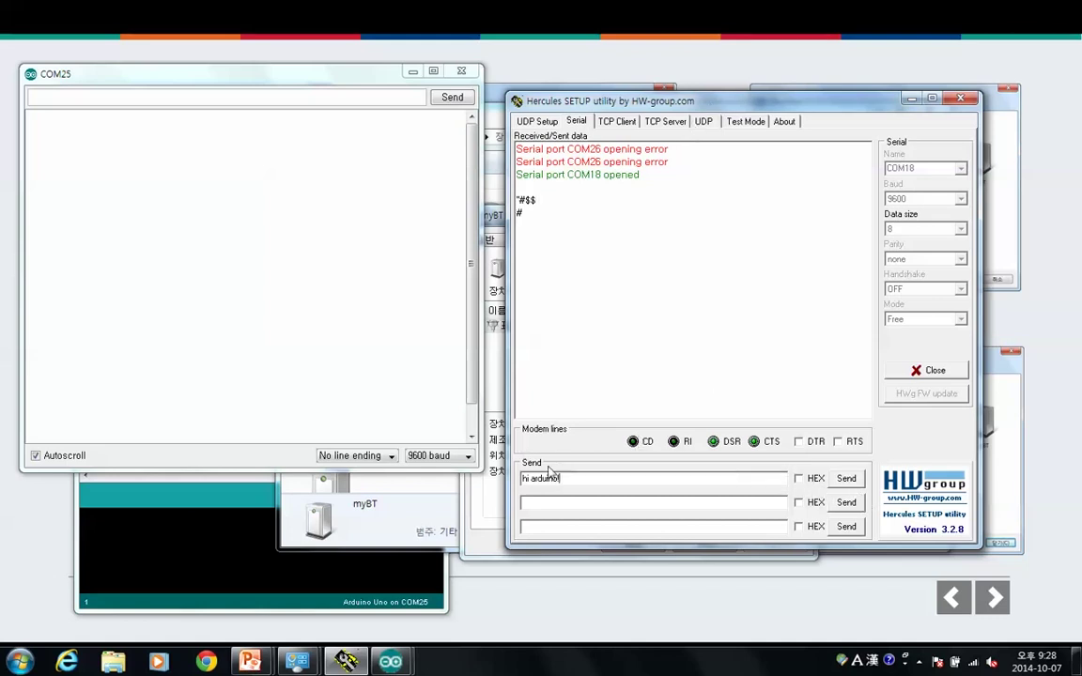
click(844, 480)
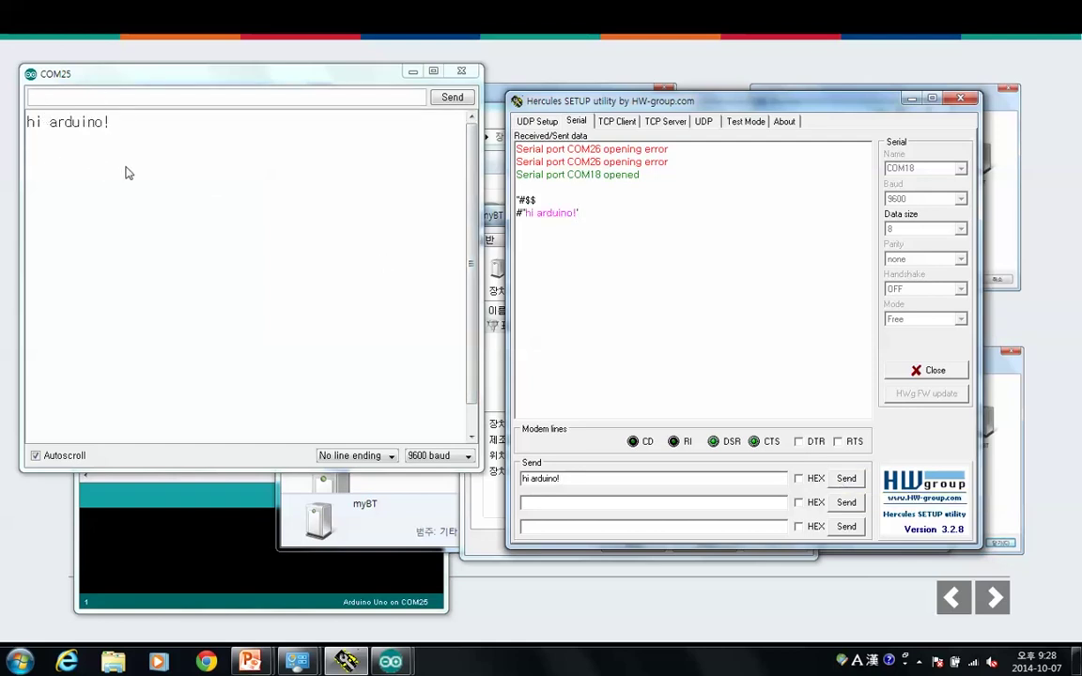
Send the reply "hello pc!" from the Arduino's COM25 serial monitor.
click(86, 100)
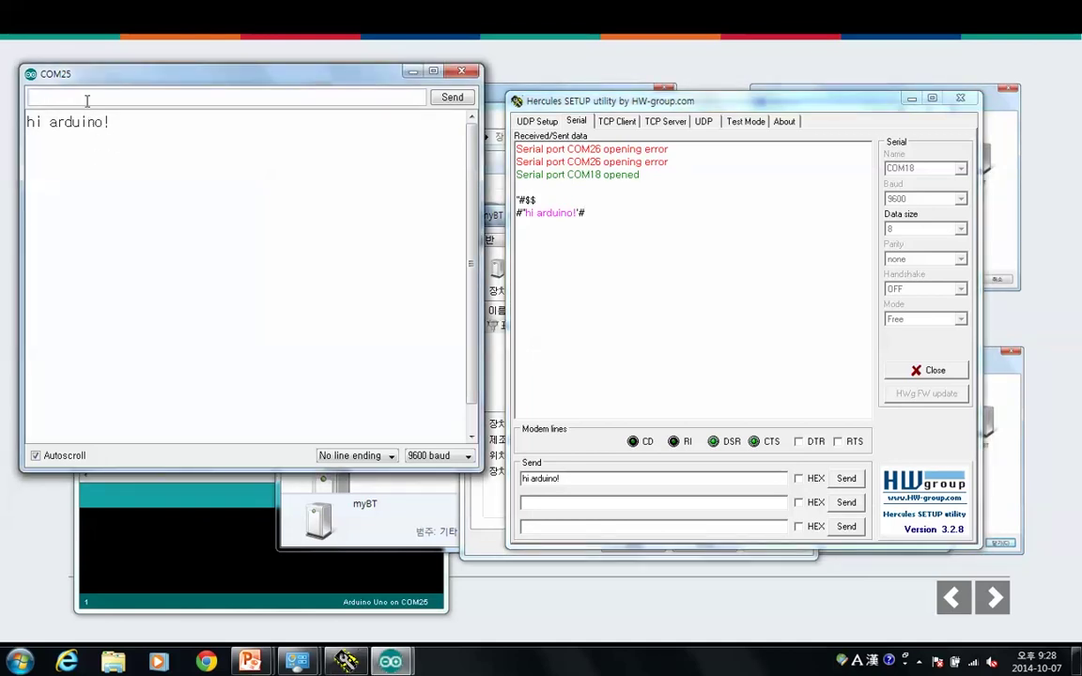
text(hello pc!)
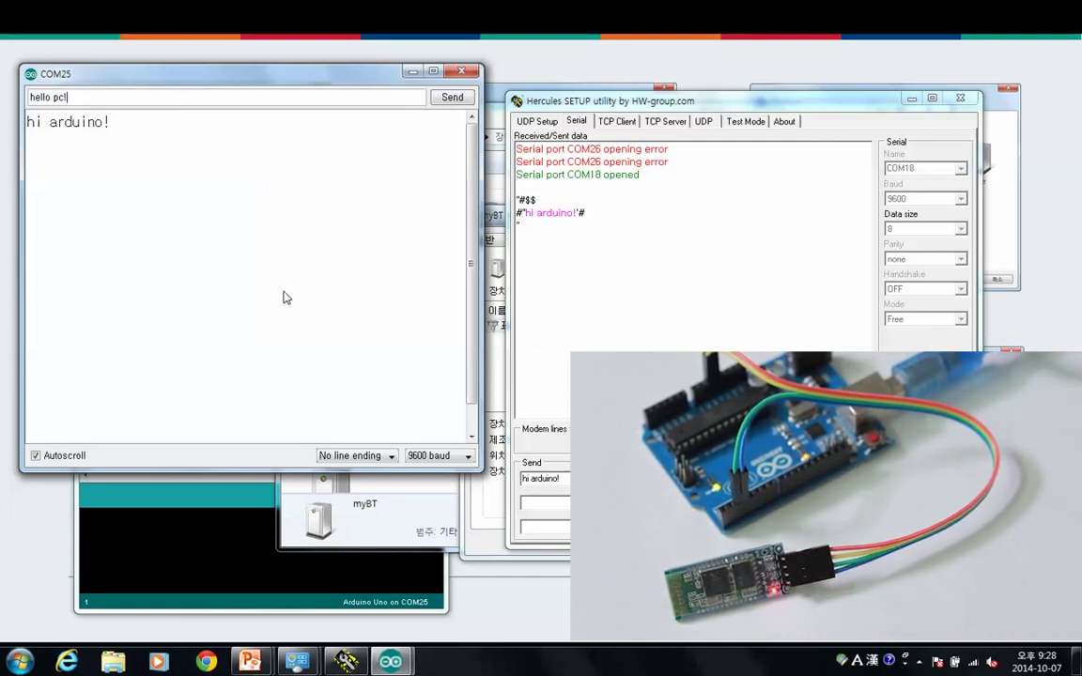
click(457, 99)
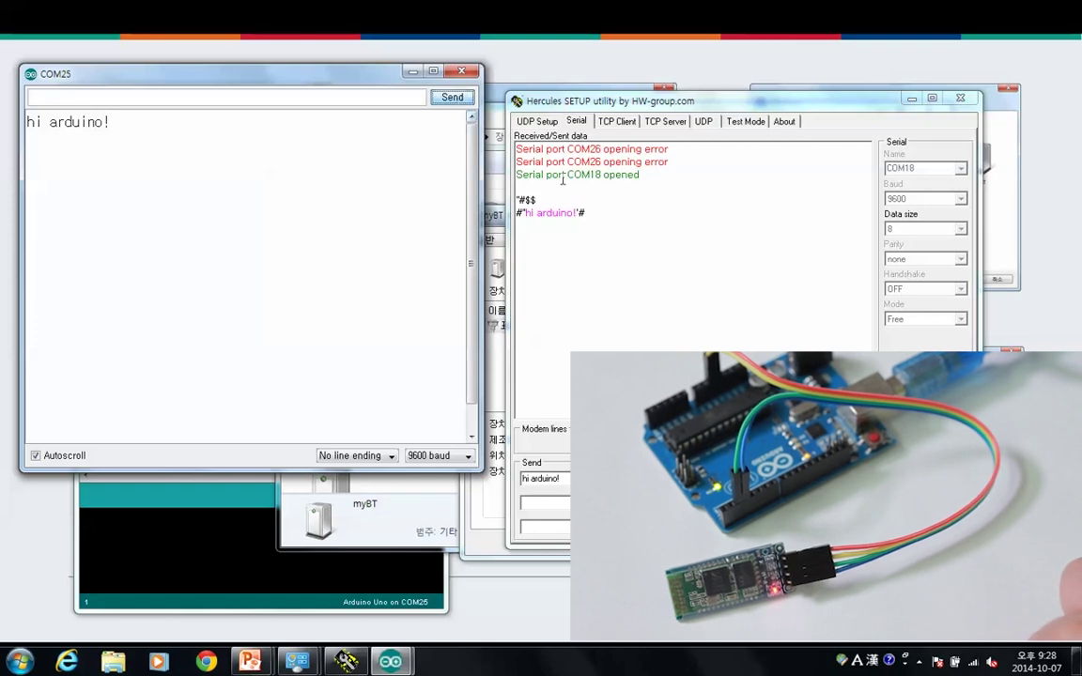